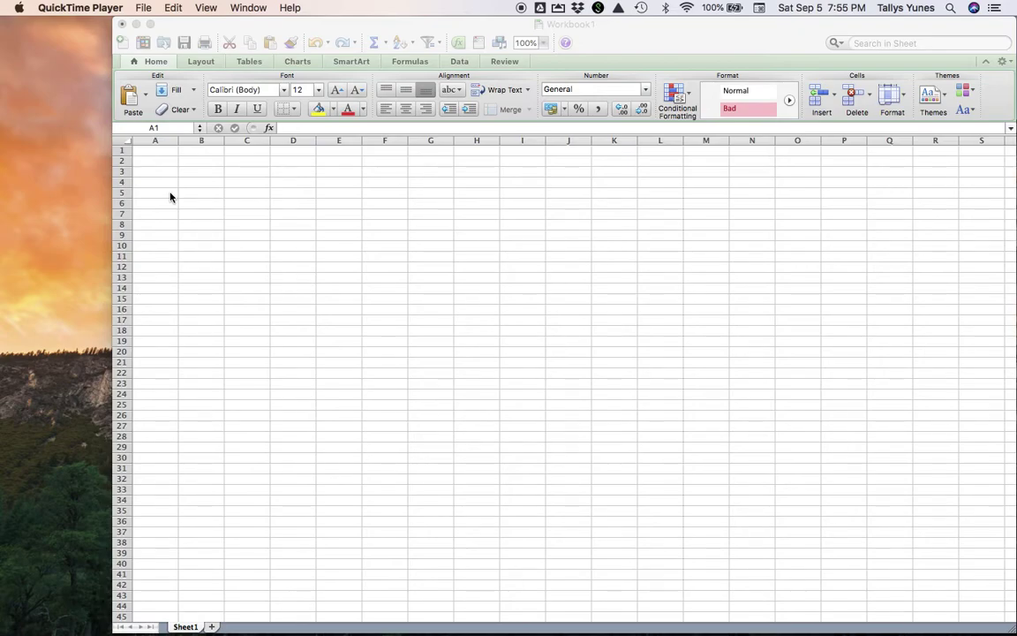
# - Switch to Finder and extract Probability-ToolKit-515-Student-Files.zip in the Desktop folder
pyautogui.click(88, 164)
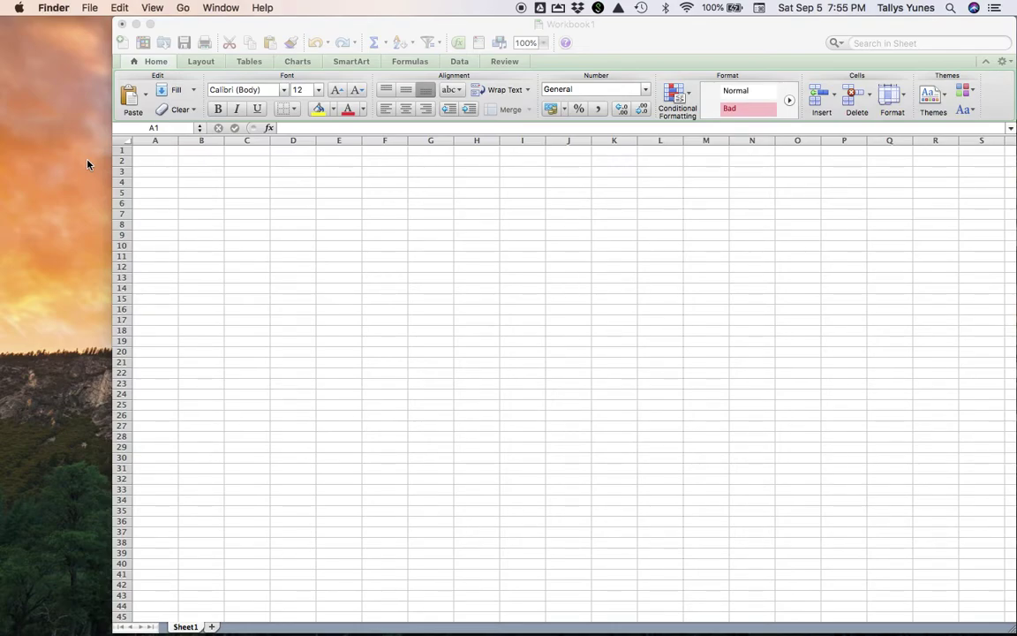
pyautogui.press('super+n')
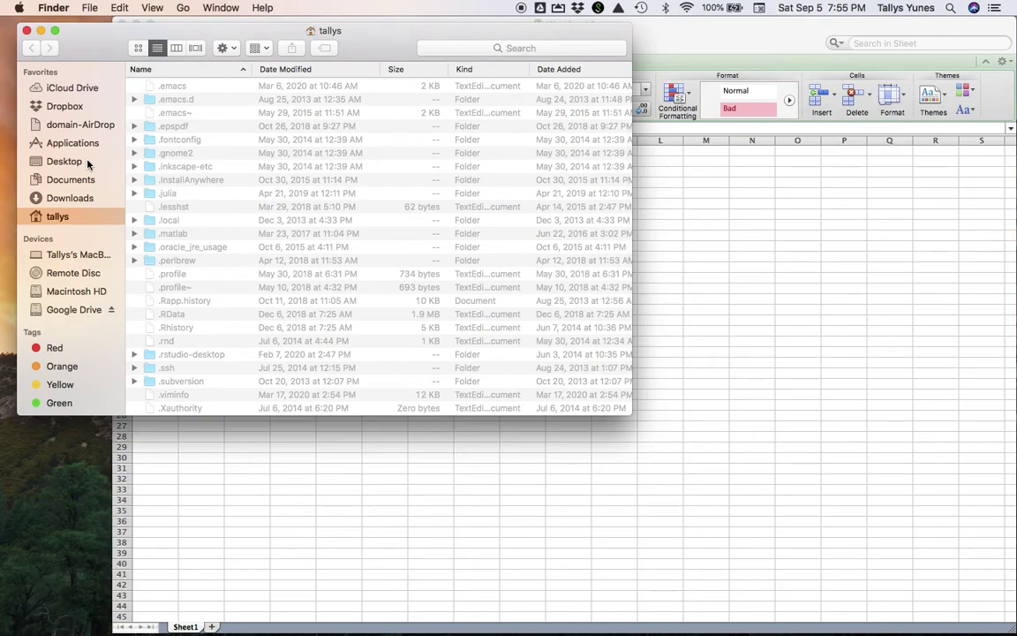
pyautogui.click(77, 160)
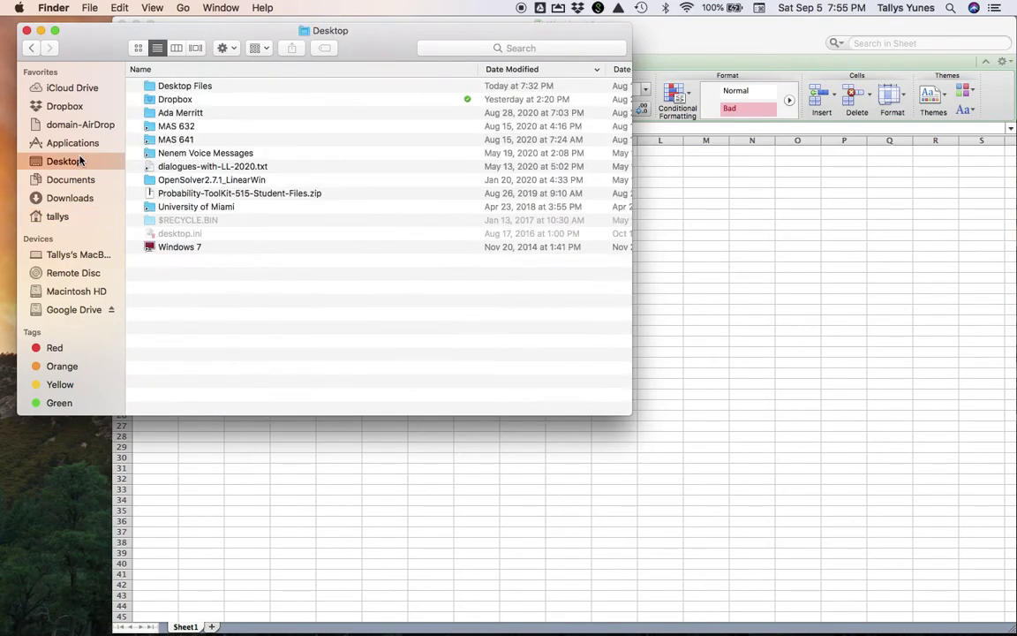
pyautogui.click(216, 194)
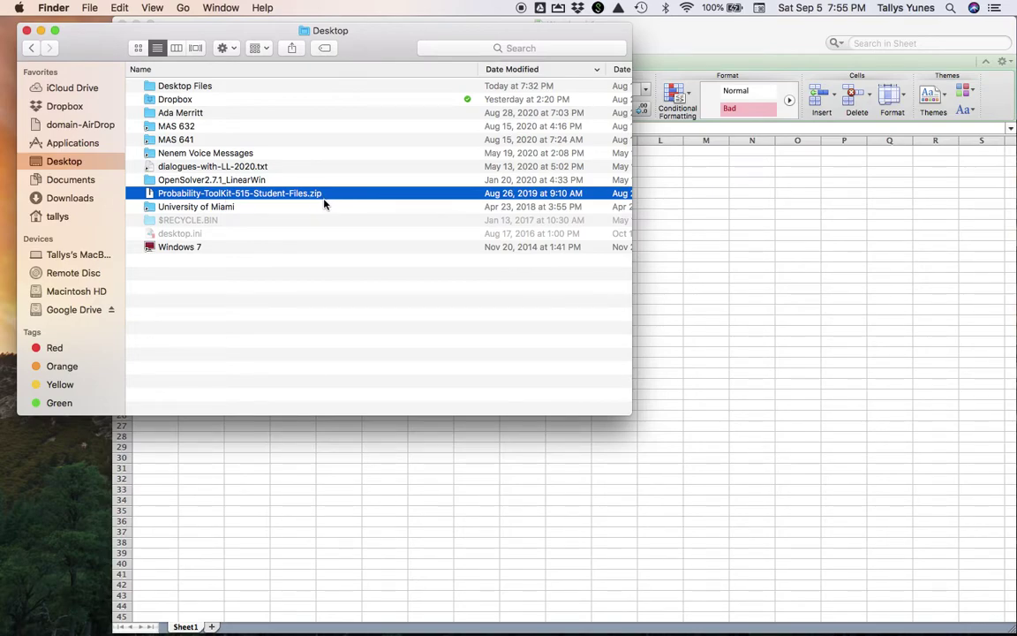
pyautogui.doubleClick(269, 195)
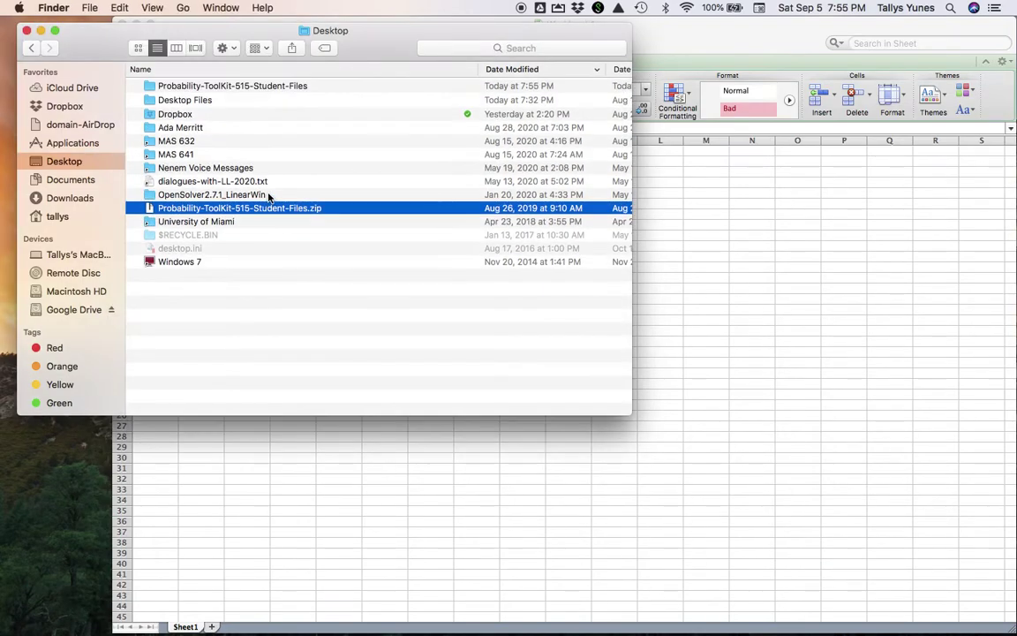
# - Open the extracted Probability-ToolKit-515-Student-Files folder and locate SimVoi-308-Student-Addin.xlam and TreePlan-207-Student-Addin.xlam
pyautogui.click(292, 87)
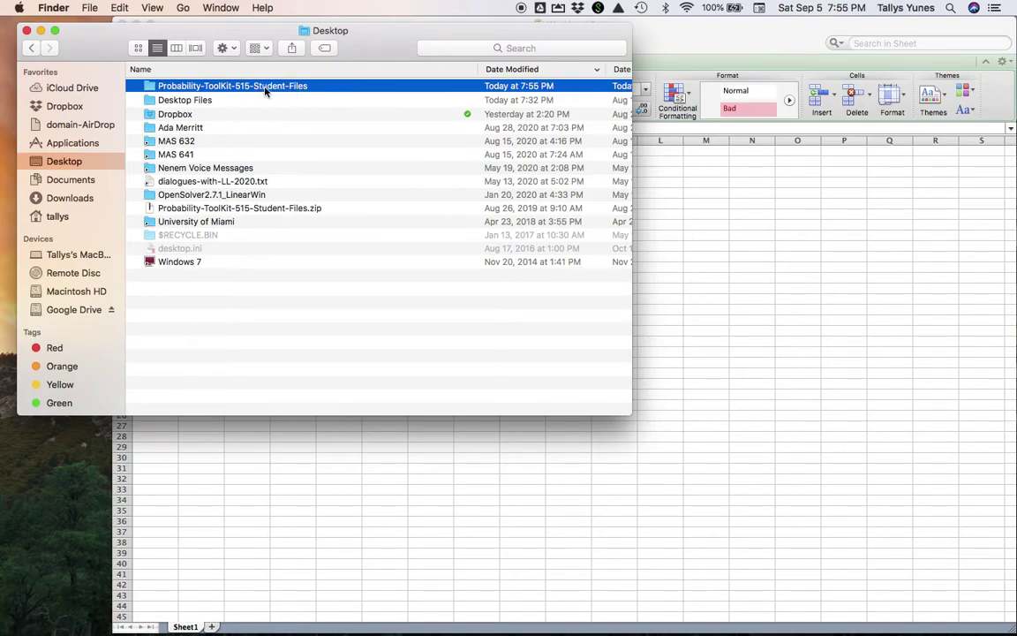
pyautogui.doubleClick(264, 89)
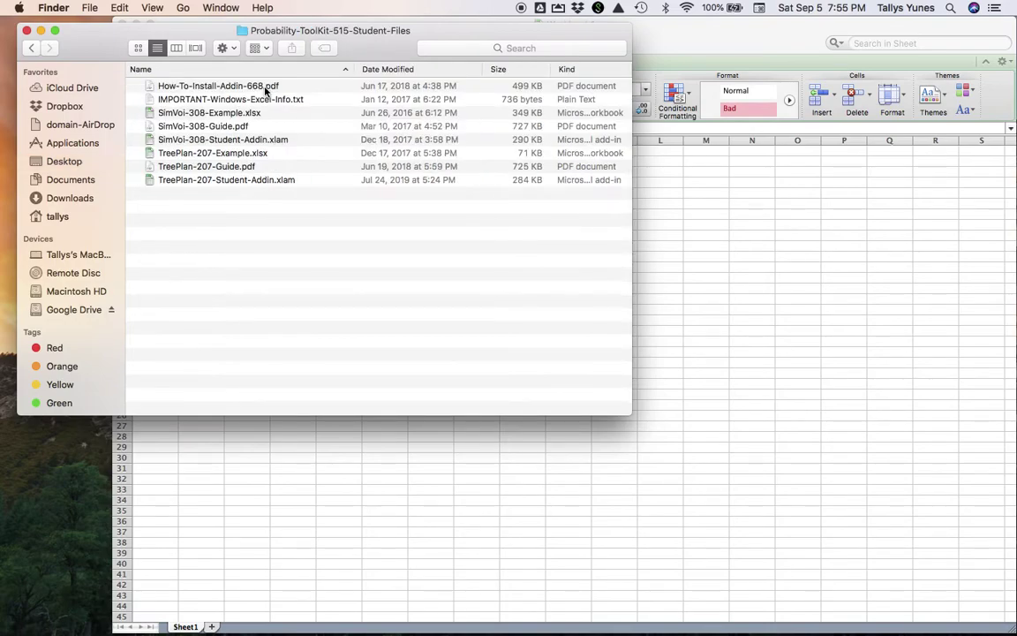
pyautogui.click(301, 141)
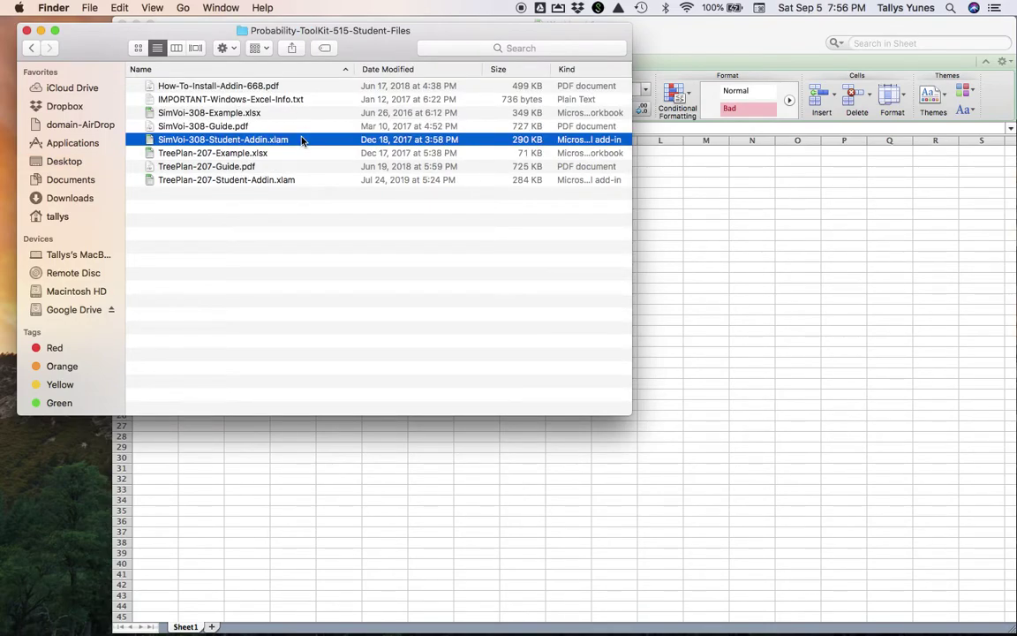
pyautogui.press('Down')
pyautogui.press('Down')
pyautogui.press('Down')
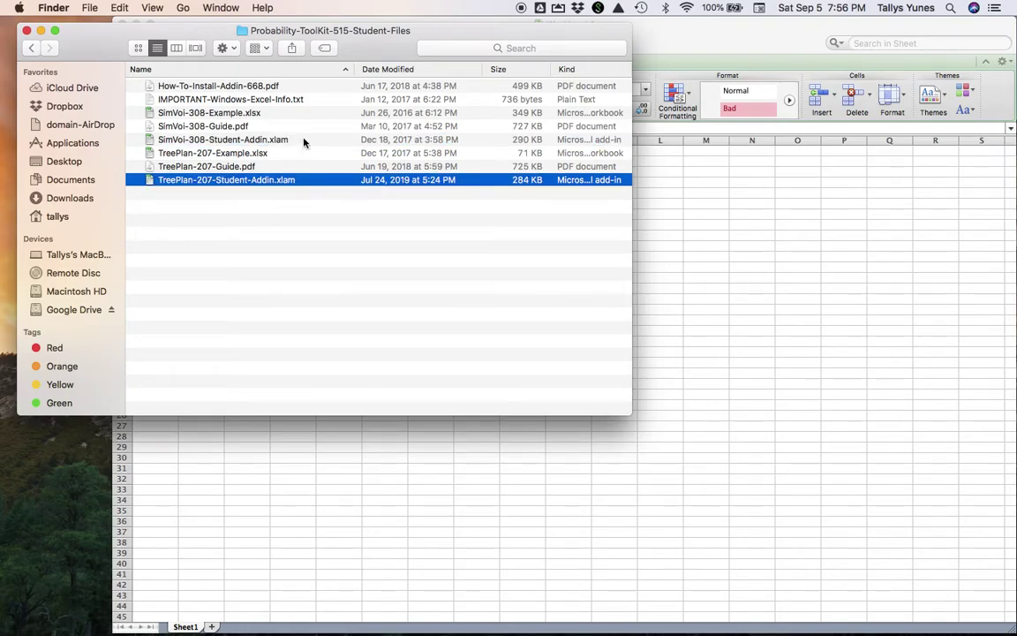
pyautogui.click(303, 141)
pyautogui.click(303, 180)
pyautogui.click(305, 141)
pyautogui.click(306, 181)
# - Switch to Excel, open the Add-Ins dialog and examine the SimVoi and TreePlan entries among the available add-ins
pyautogui.click(688, 40)
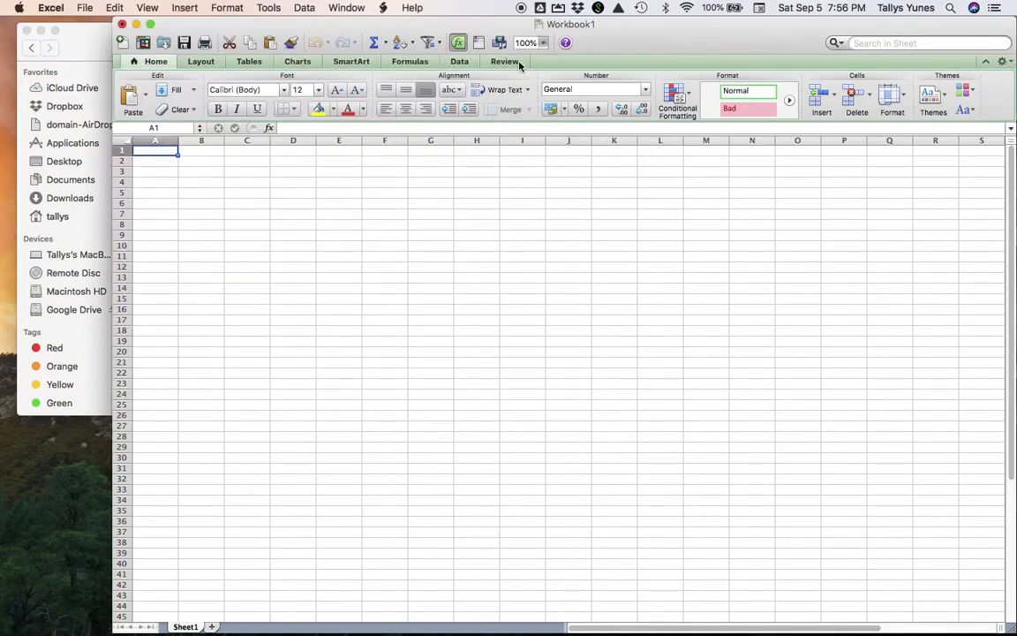
pyautogui.click(271, 8)
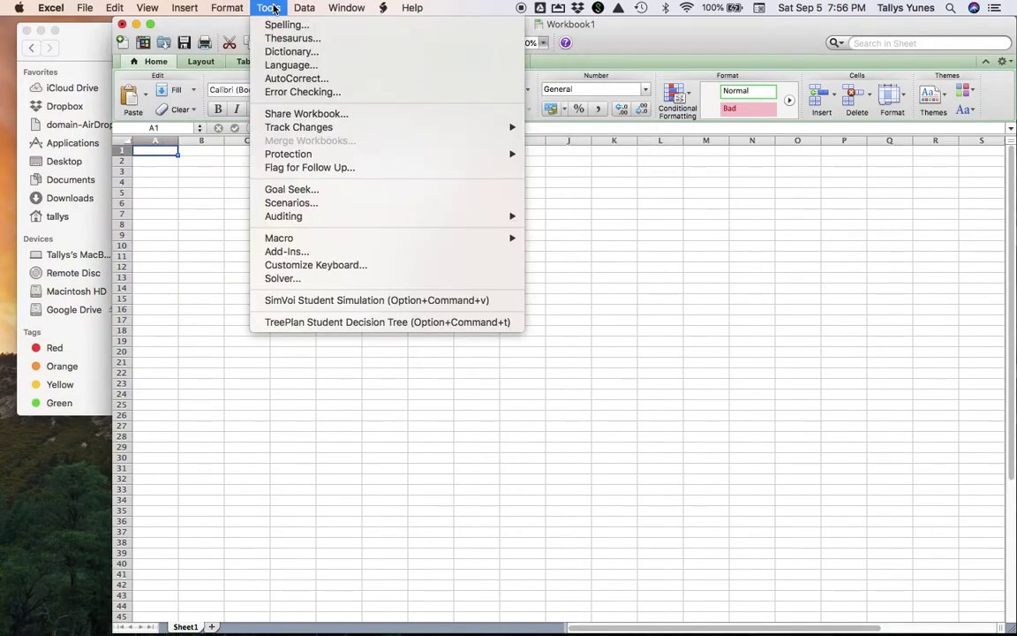
pyautogui.click(336, 256)
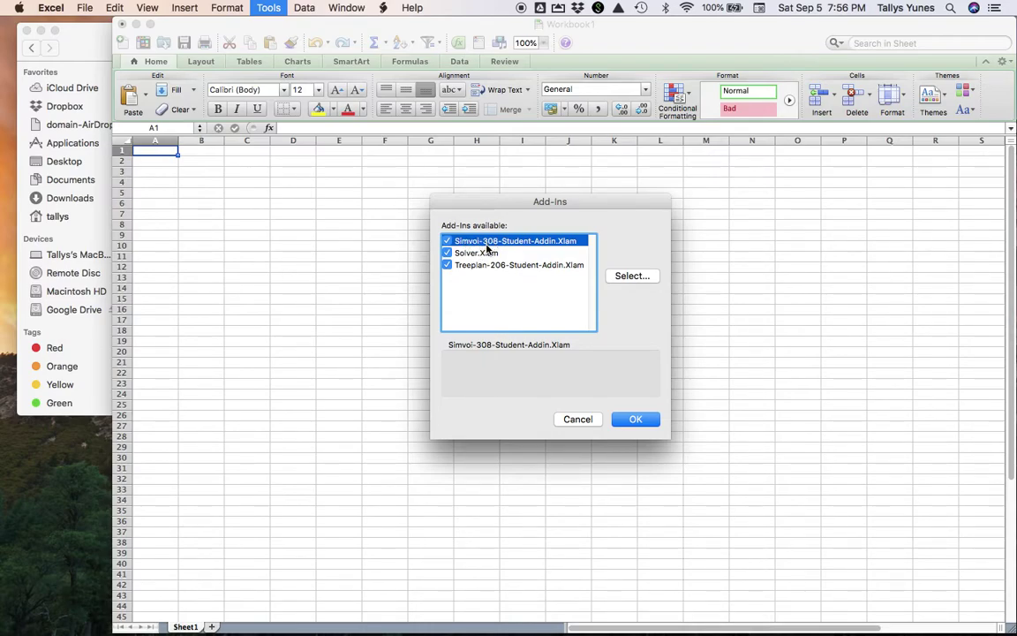
pyautogui.press('Down')
pyautogui.press('Down')
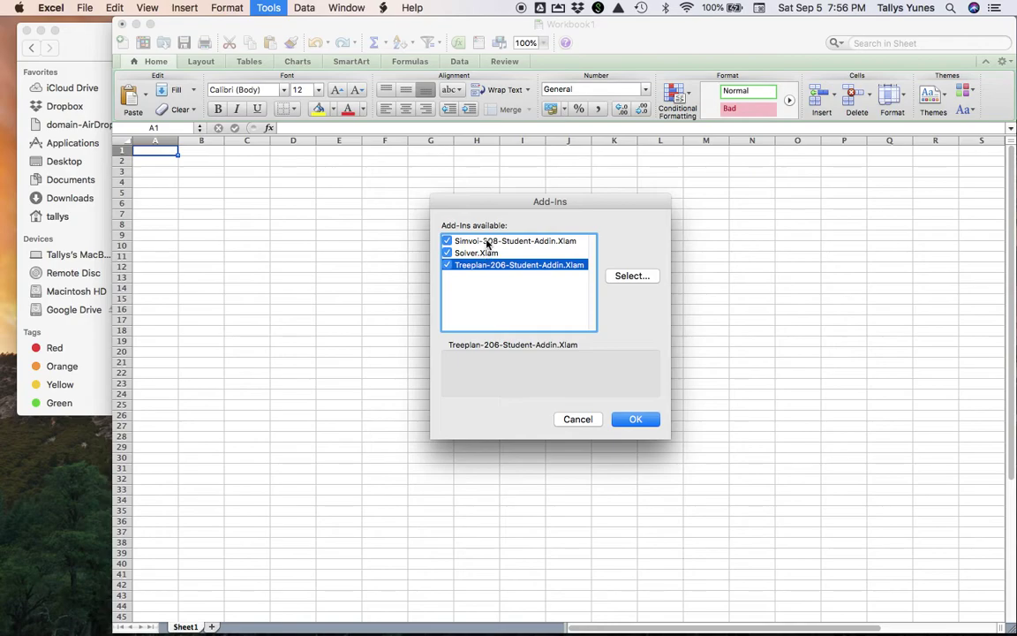
pyautogui.click(486, 242)
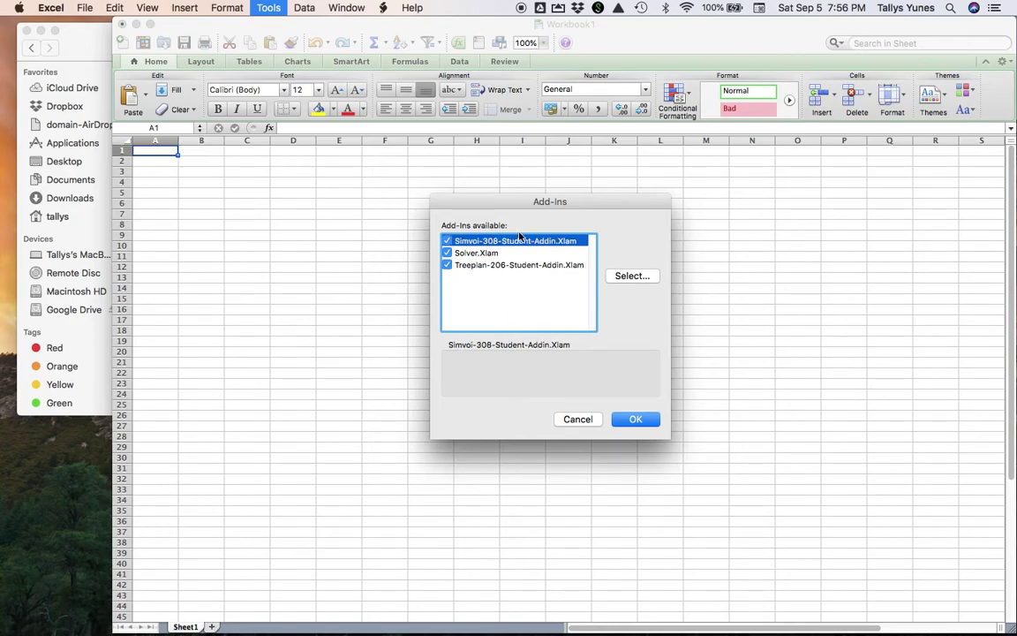
# - Browse to the toolkit folder on the Desktop, choose TreePlan-207-Student-Addin.xlam as the add-in file, and cancel the selection
pyautogui.click(632, 276)
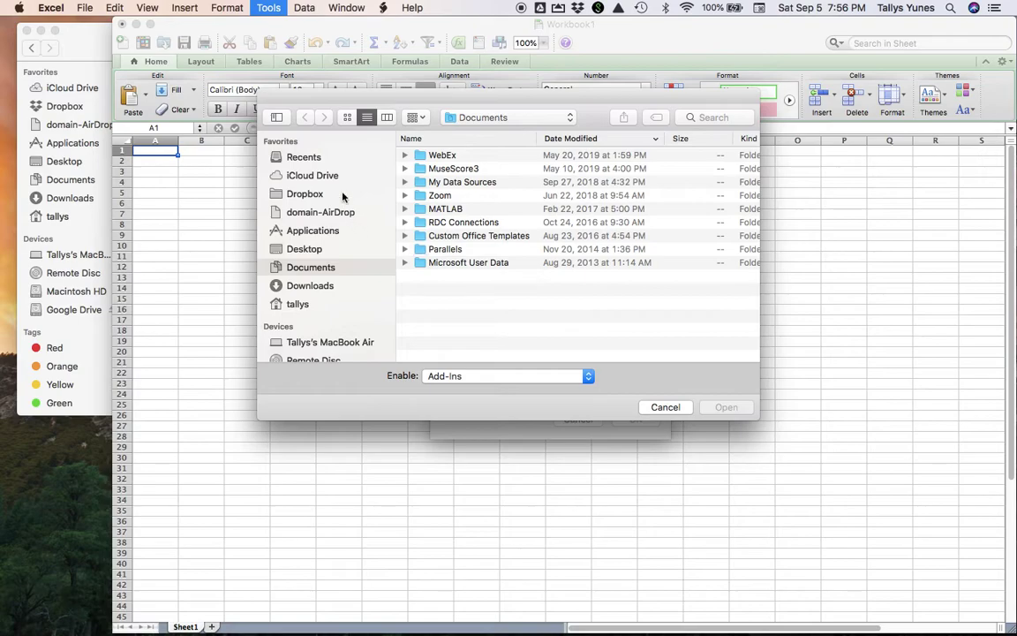
pyautogui.click(320, 251)
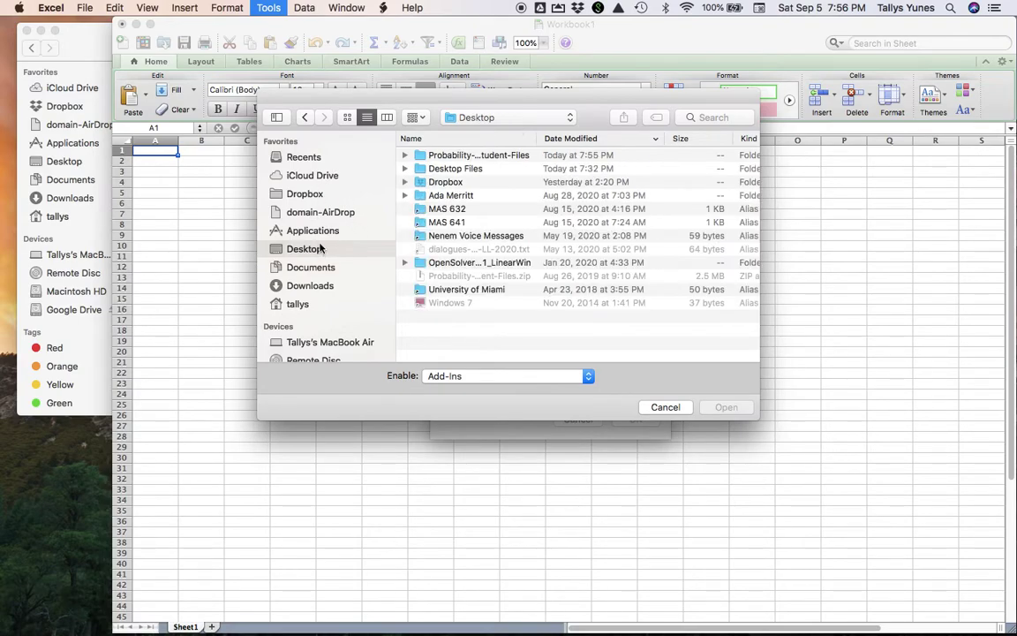
pyautogui.click(477, 155)
pyautogui.doubleClick(477, 155)
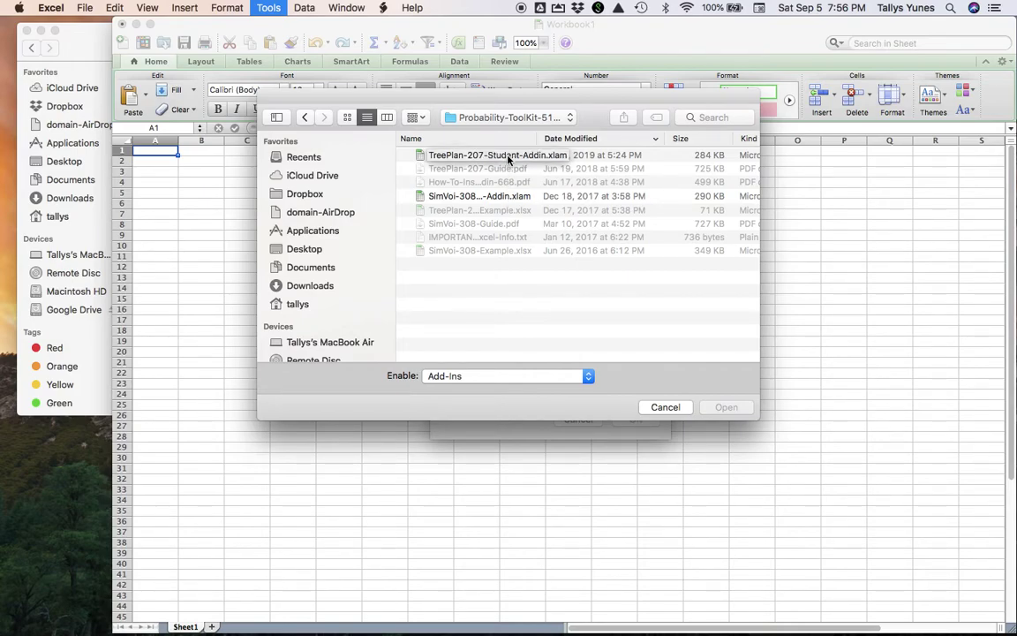
pyautogui.click(503, 157)
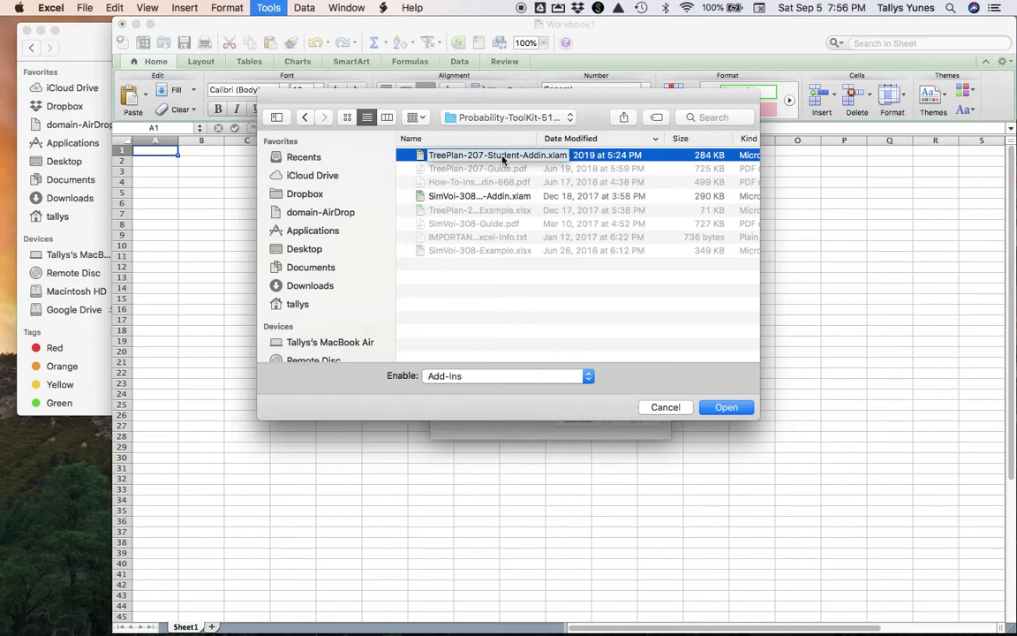
pyautogui.click(723, 408)
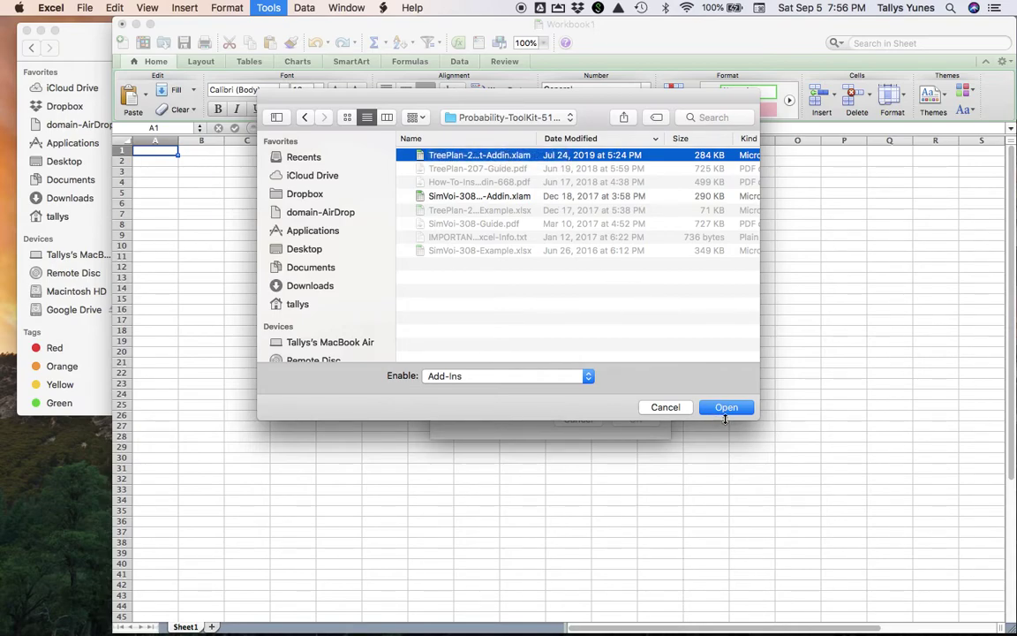
pyautogui.click(680, 408)
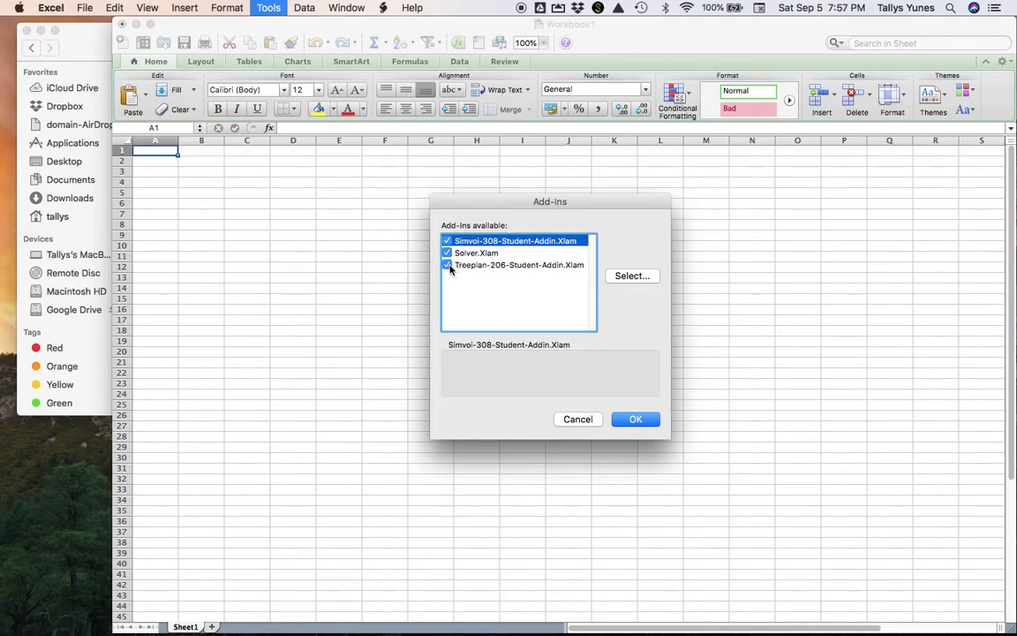
# - Choose the SimVoi-308 student add-in file in the Desktop's toolkit folder, cancel the selection, and accept the current add-in list
pyautogui.click(636, 276)
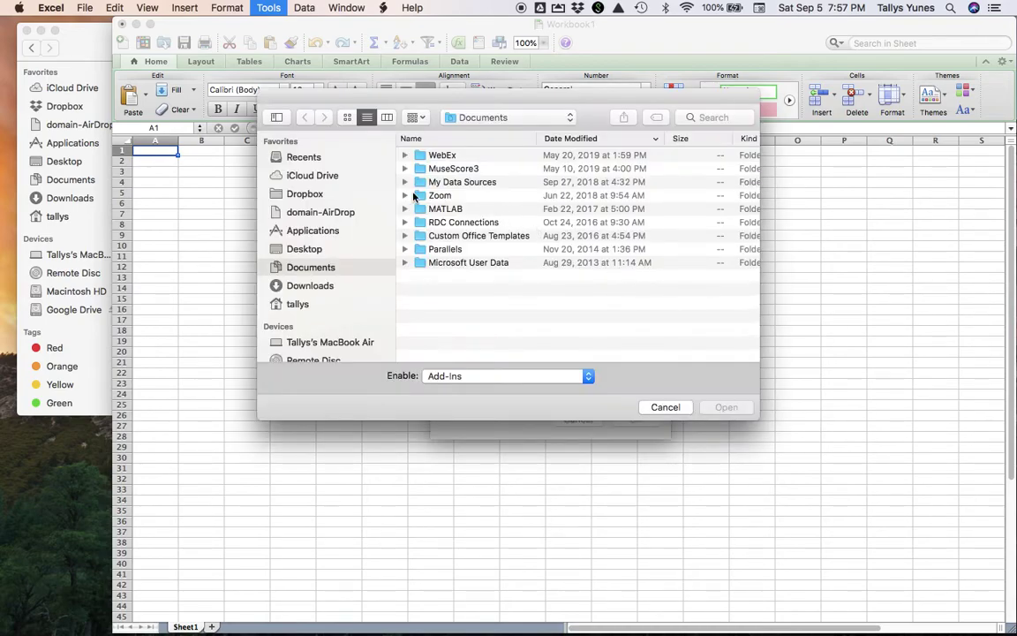
pyautogui.click(325, 249)
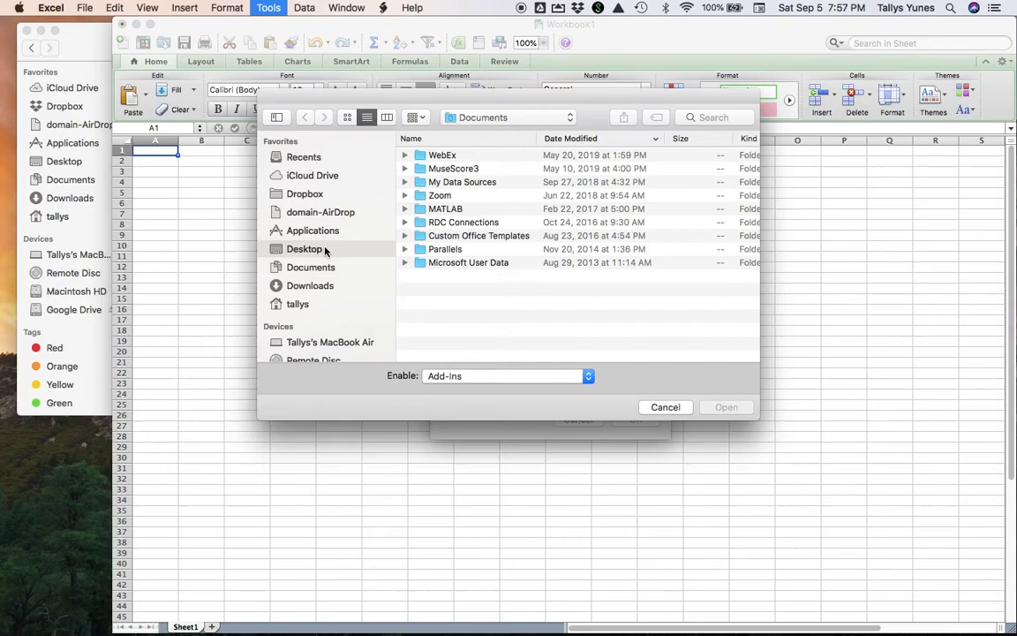
pyautogui.doubleClick(468, 155)
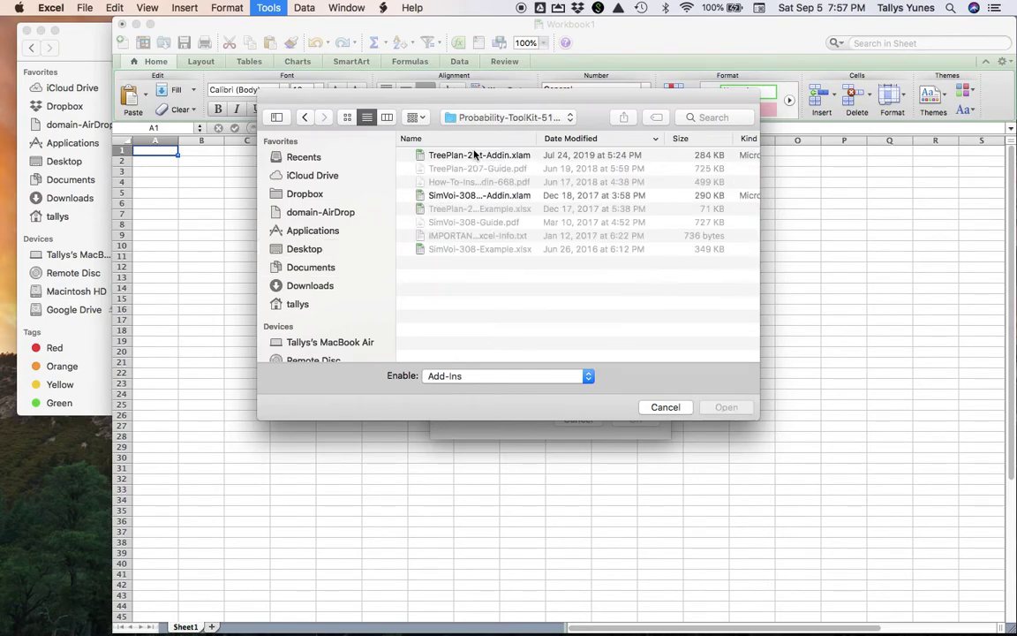
pyautogui.click(486, 197)
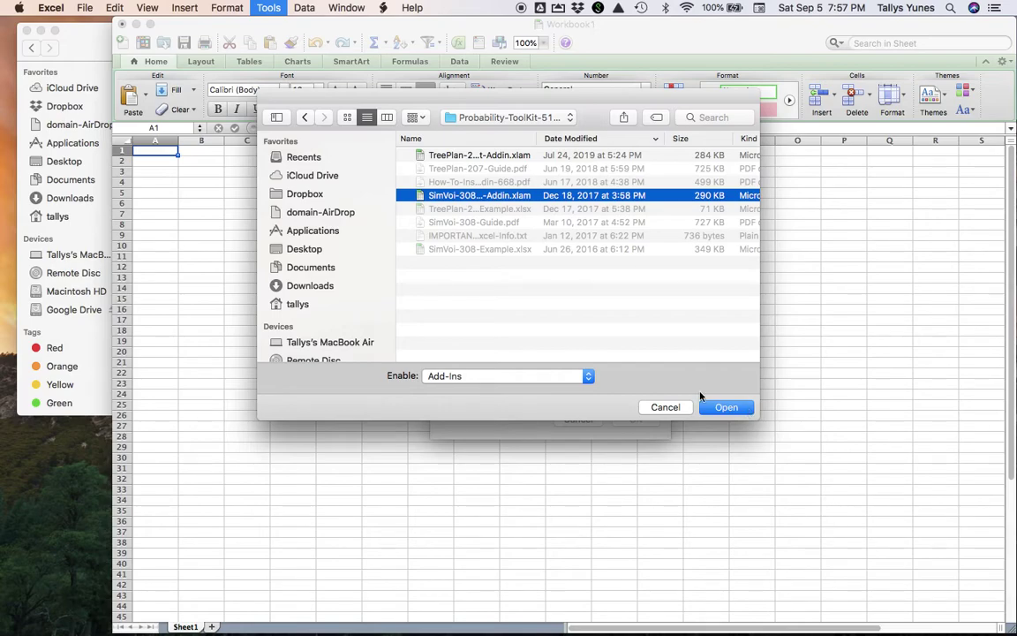
pyautogui.click(670, 407)
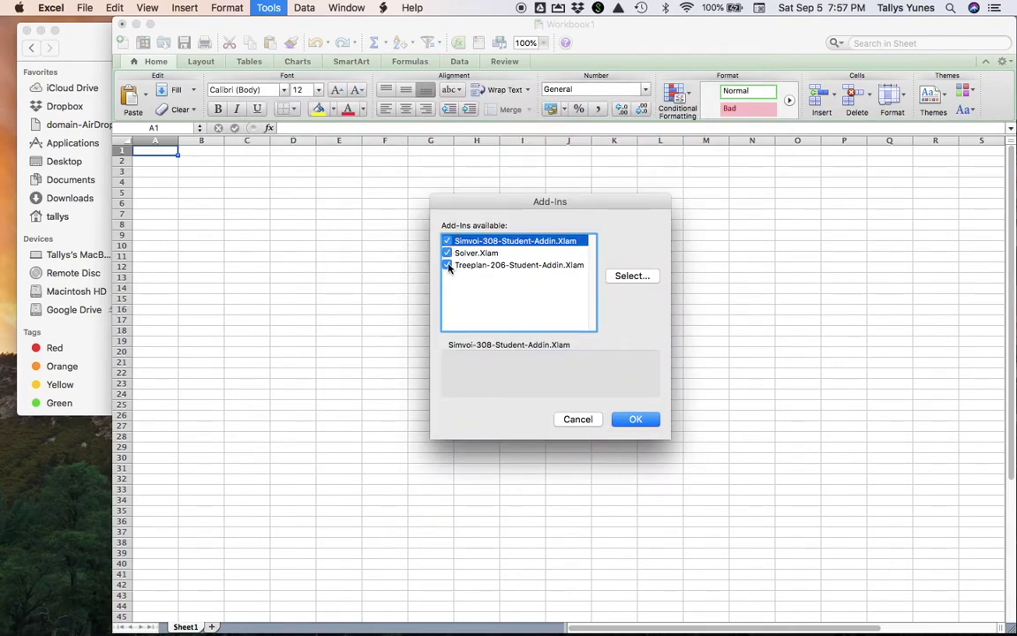
pyautogui.click(634, 421)
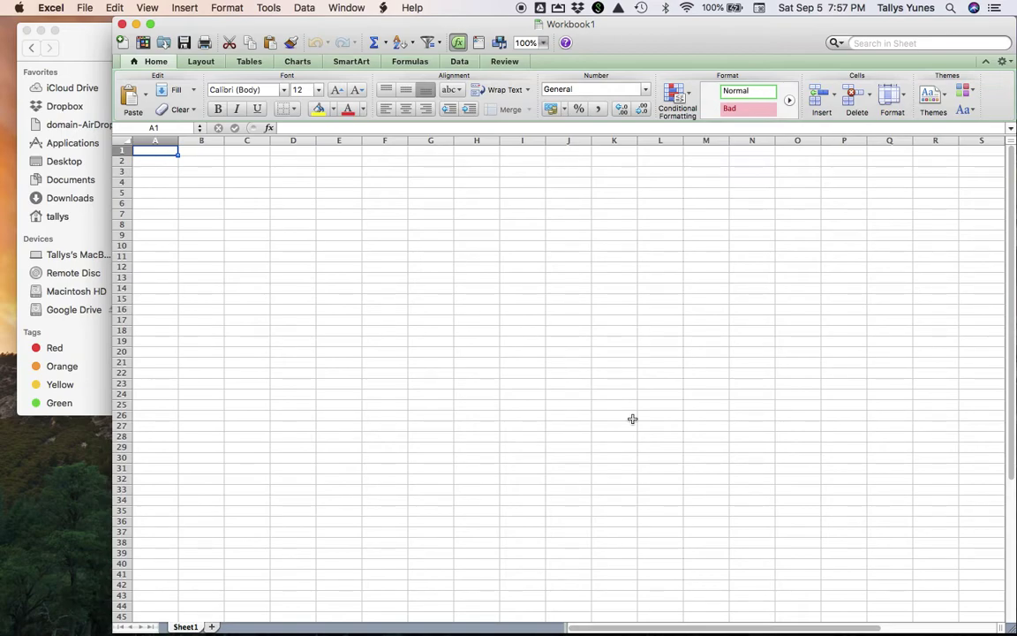
# - Check that TreePlan's New Tree dialog and the SimVoi simulation dialog open, closing each without creating anything
pyautogui.press('alt+super+t')
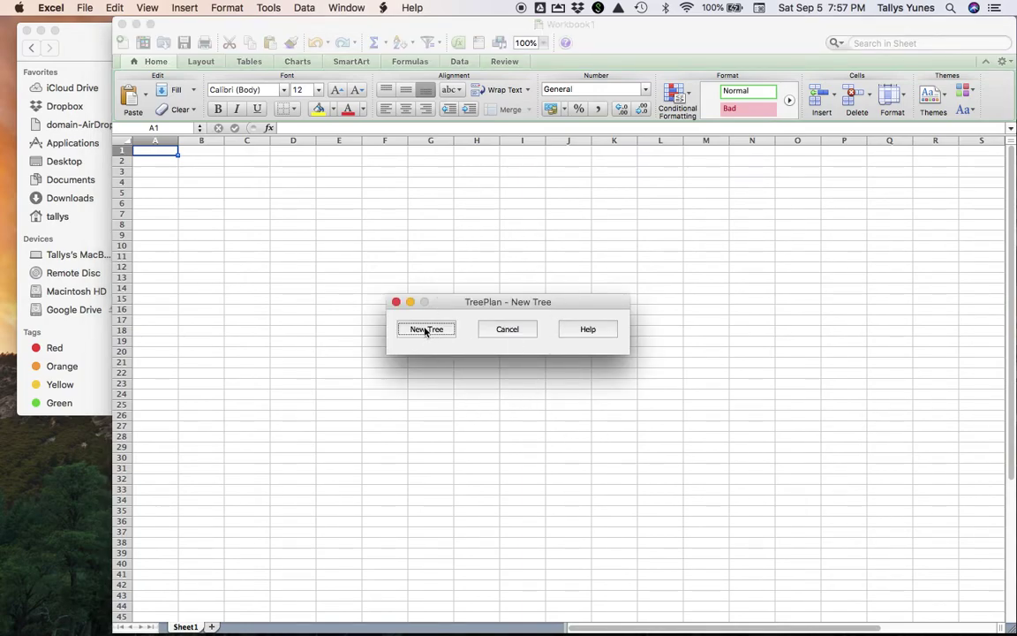
pyautogui.click(502, 332)
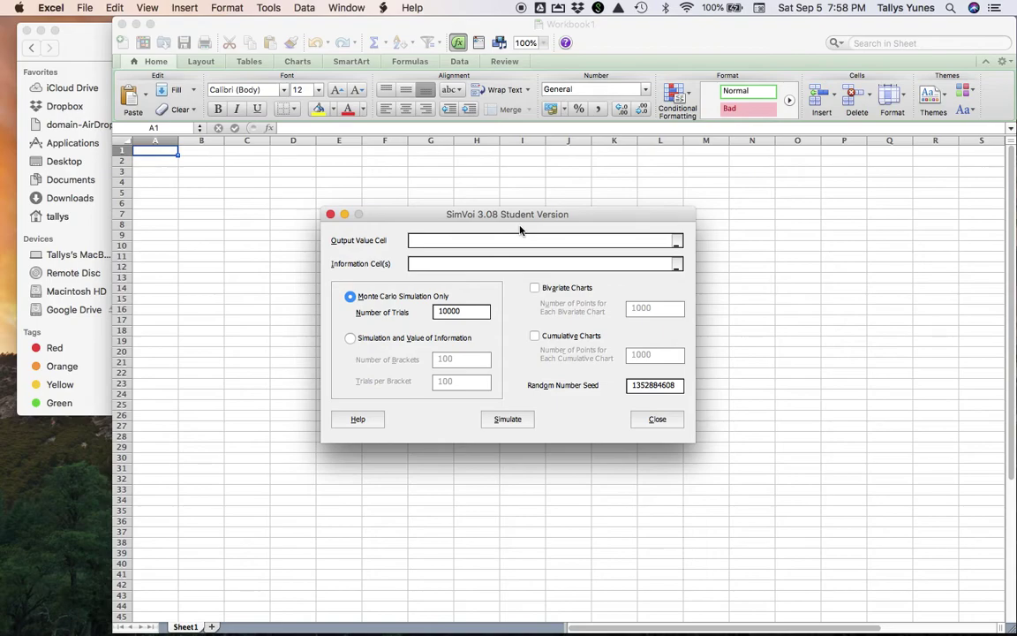
pyautogui.click(655, 421)
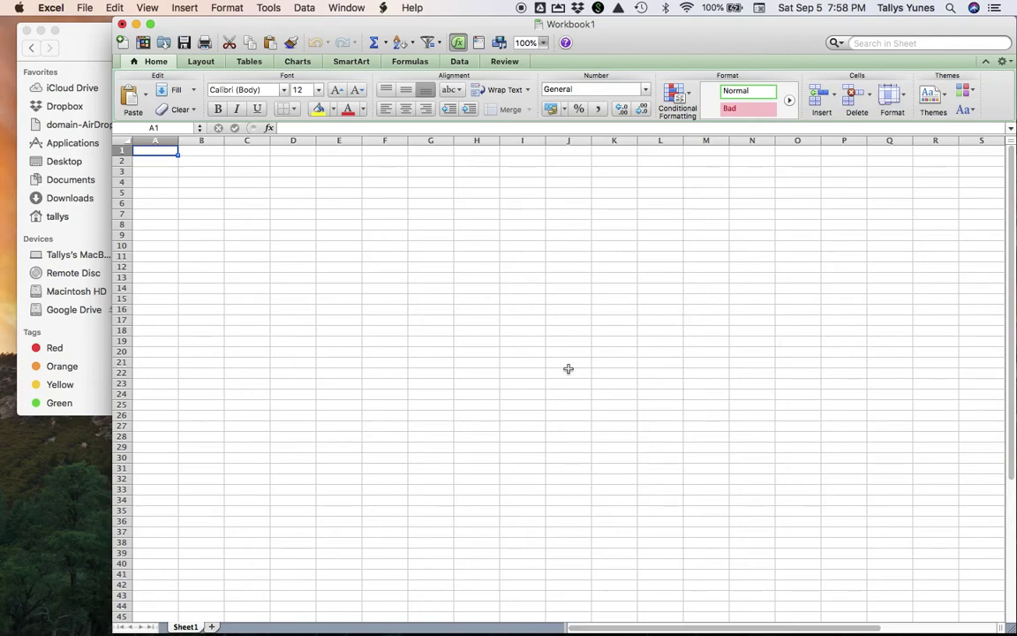
# - Disable the Simvoi-308-Student-Addin.Xlam and Treeplan-206-Student-Addin.Xlam add-ins
pyautogui.click(269, 7)
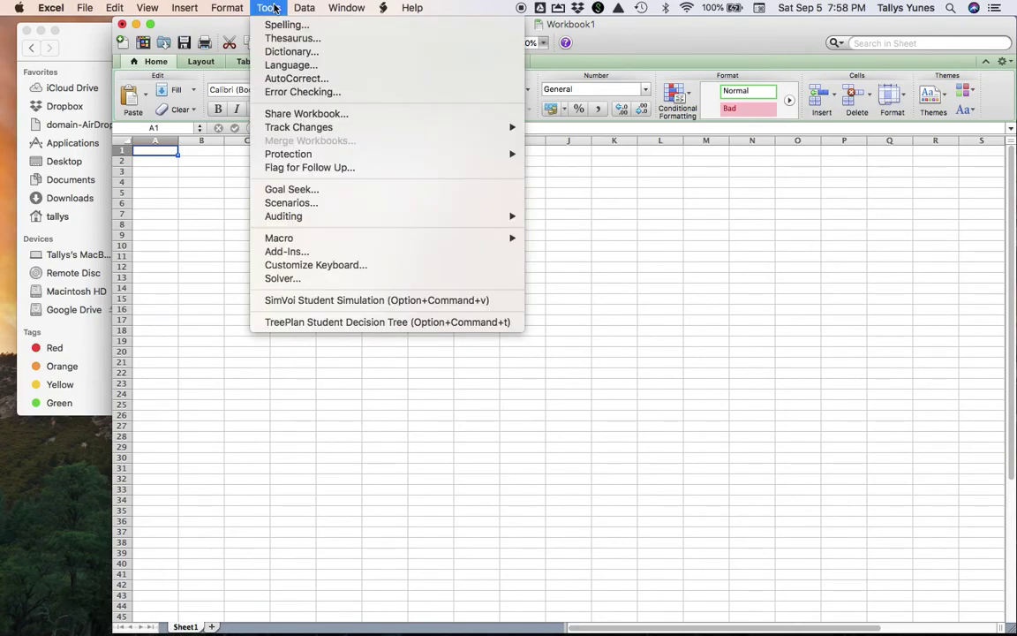
pyautogui.click(338, 251)
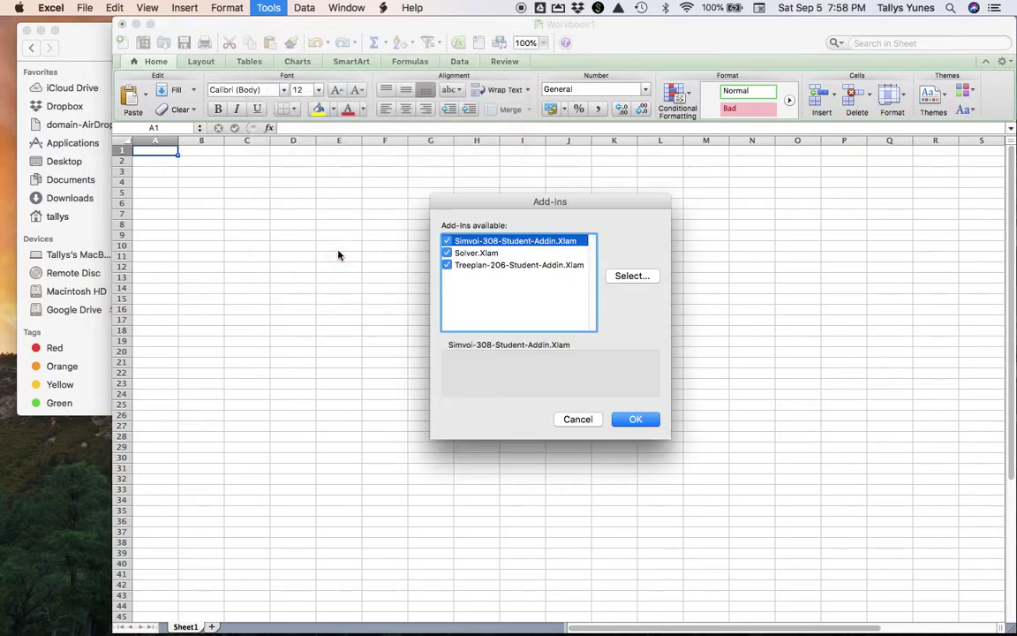
pyautogui.click(447, 240)
pyautogui.click(446, 265)
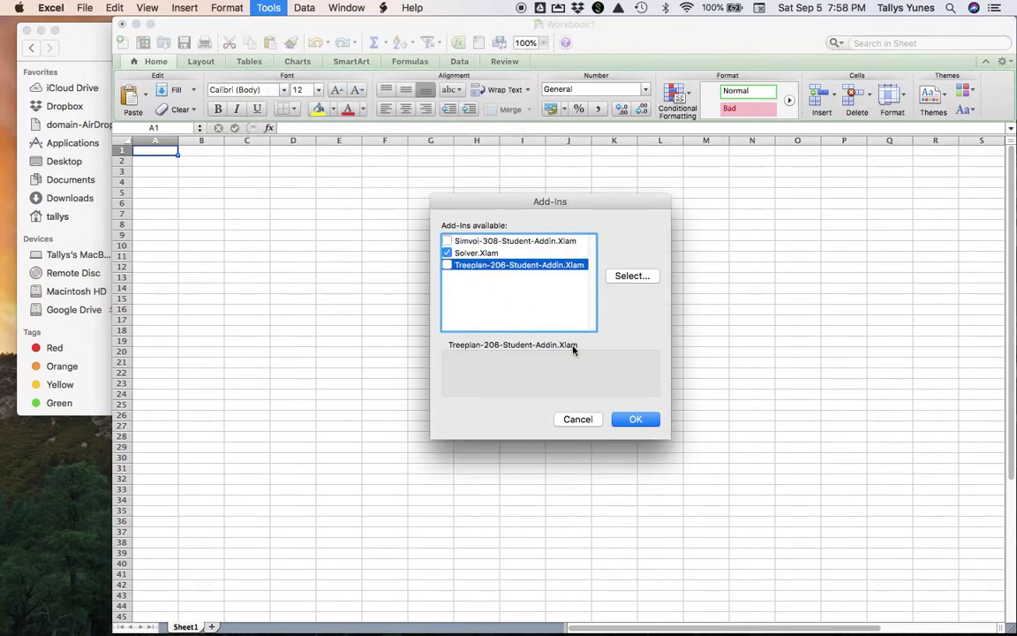
pyautogui.click(635, 419)
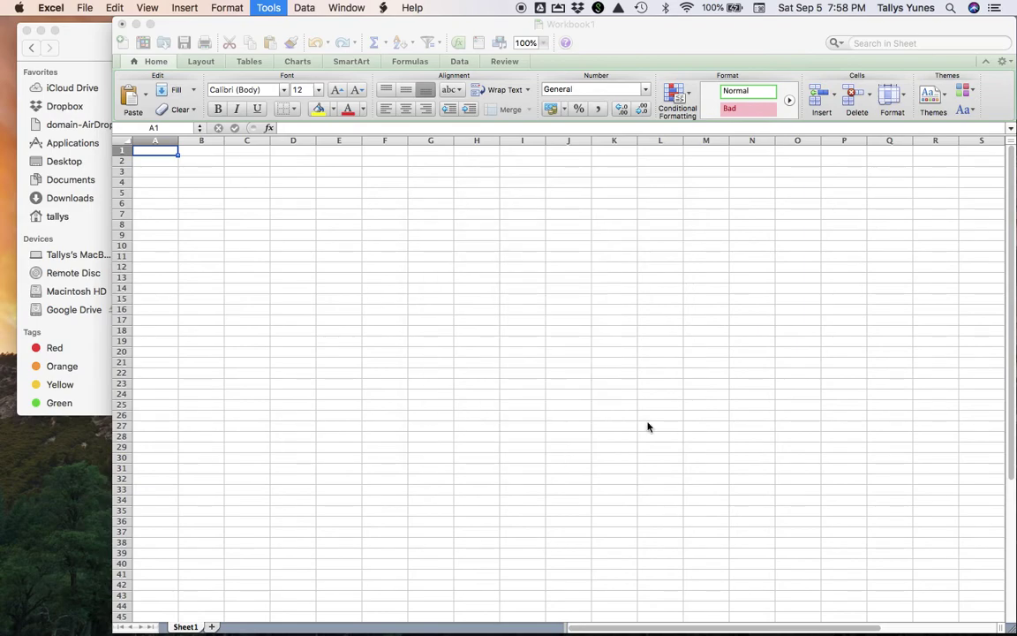
# - Re-enable the Simvoi-308-Student-Addin.Xlam and Treeplan-206-Student-Addin.Xlam add-ins
pyautogui.click(268, 8)
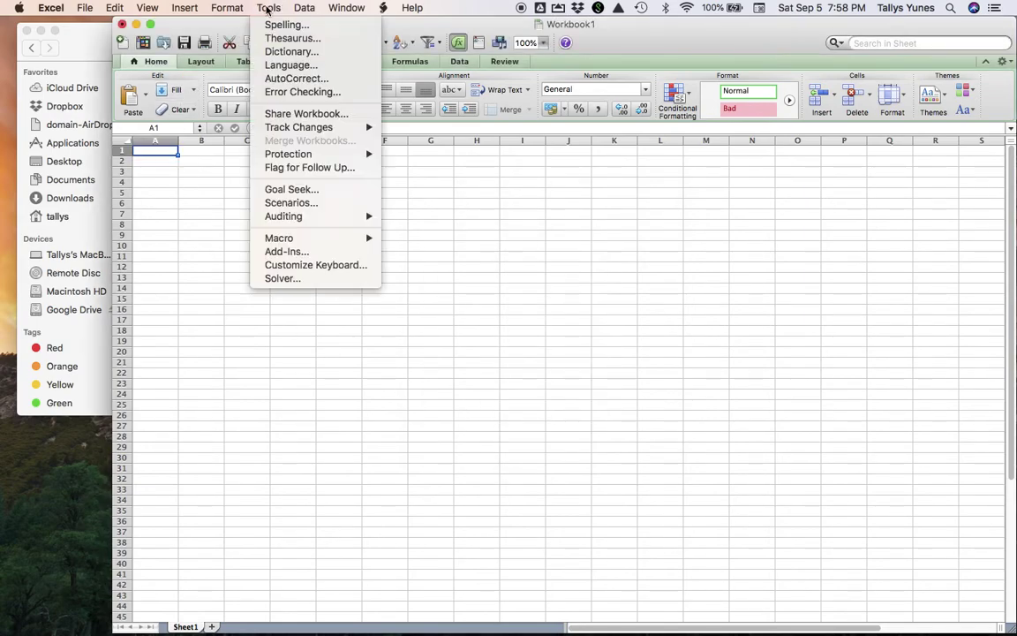
pyautogui.click(319, 252)
pyautogui.click(445, 242)
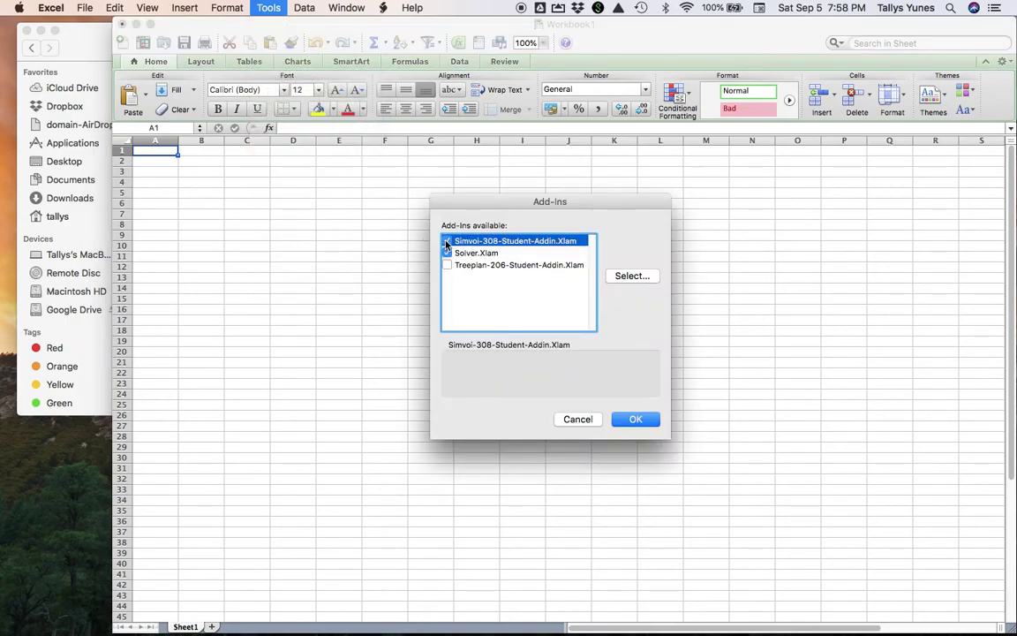
pyautogui.click(447, 265)
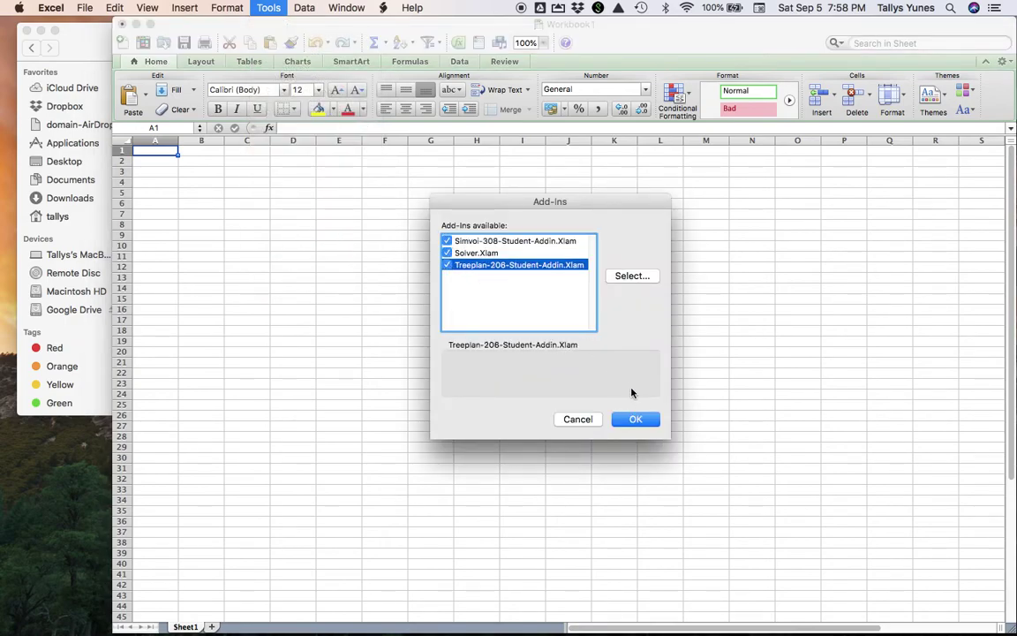
pyautogui.click(641, 421)
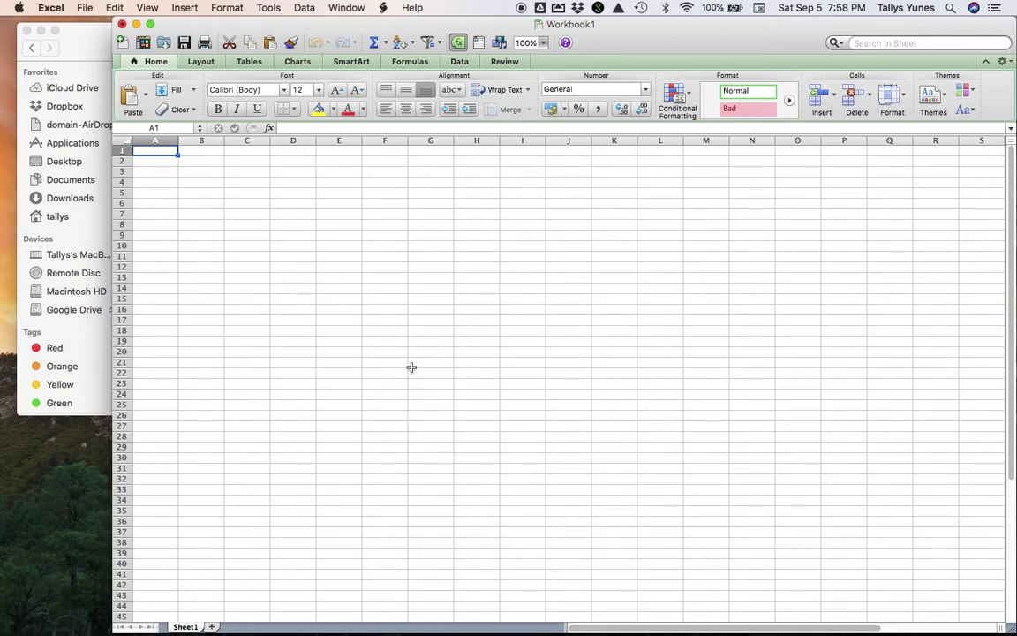
# - Test the re-enabled add-ins by opening TreePlan's New Tree dialog and the SimVoi 3.08 dialog, dismissing each without running anything
pyautogui.press('alt+super+t')
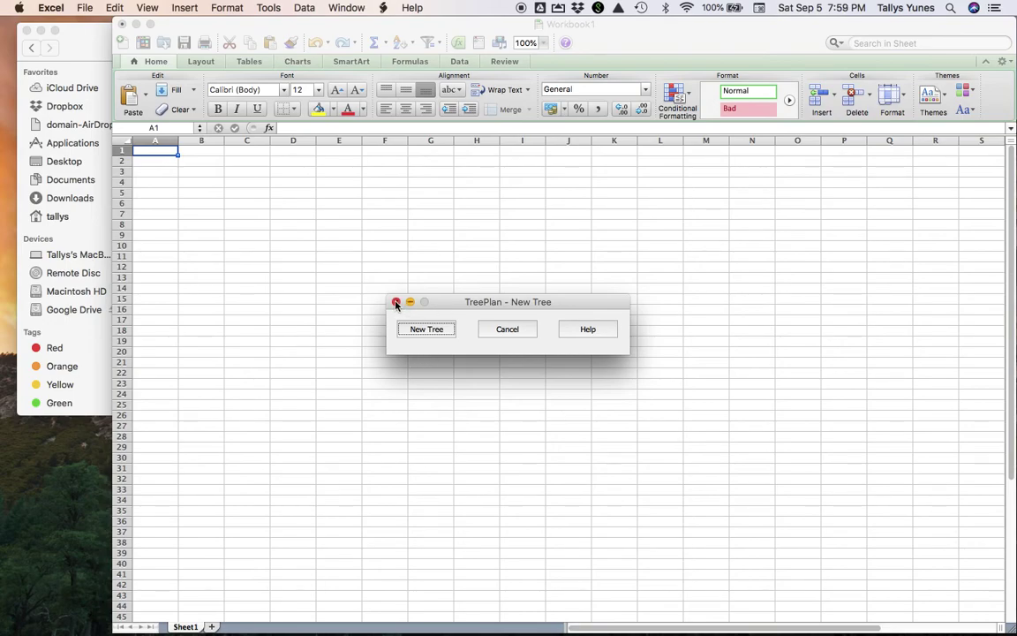
pyautogui.click(495, 334)
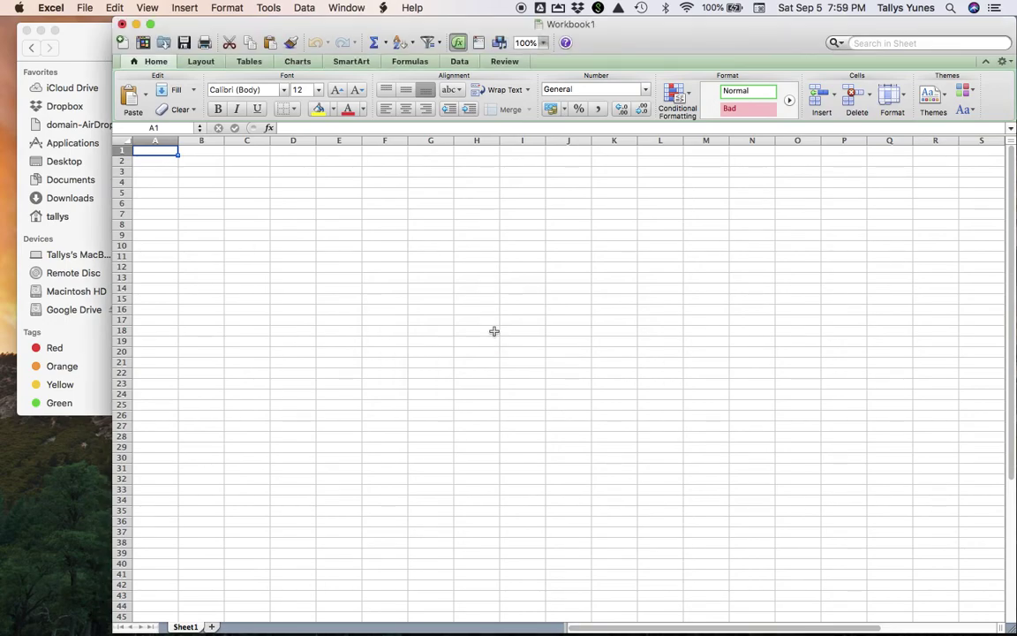
pyautogui.press('alt+super+s')
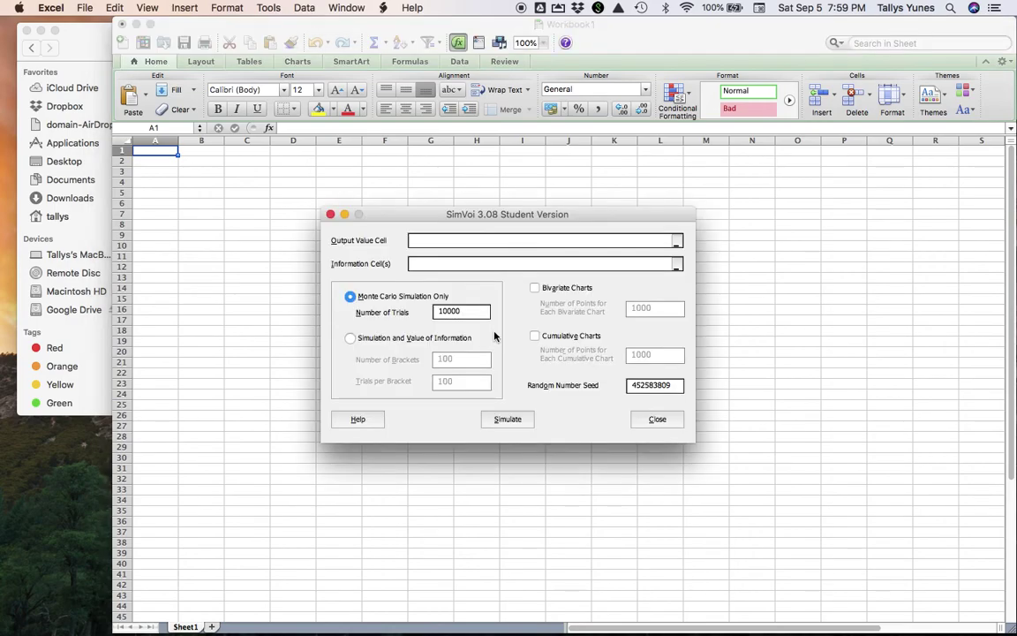
pyautogui.click(657, 418)
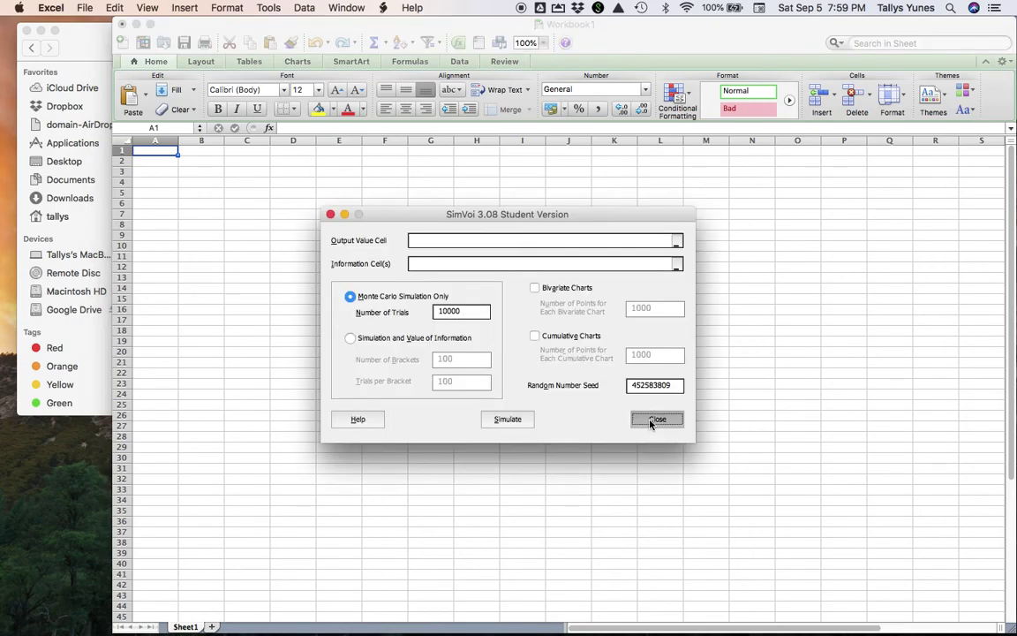